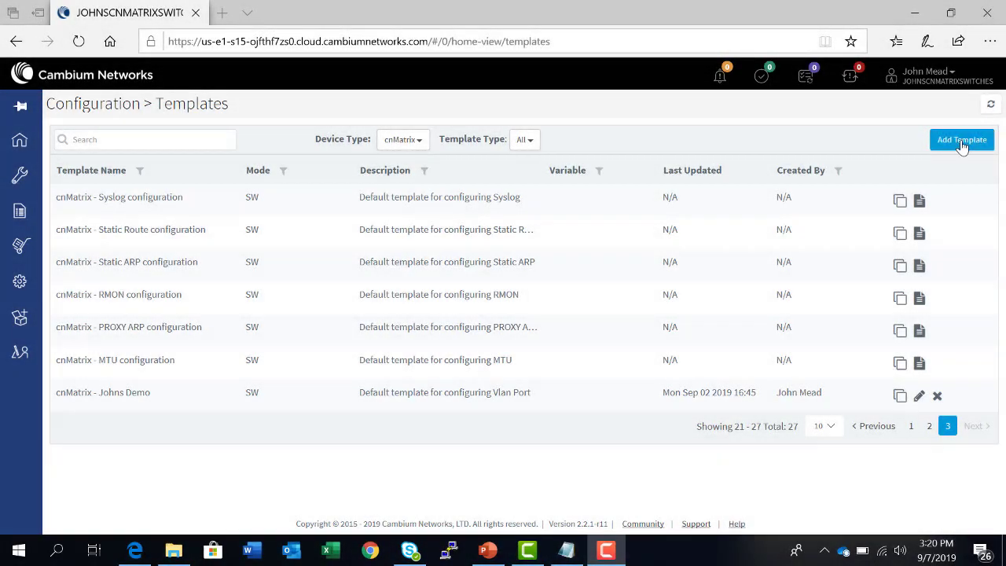
# - Create and save a cnMatrix template named 'quick demo' containing the pasted switch configuration commands
pyautogui.click(962, 139)
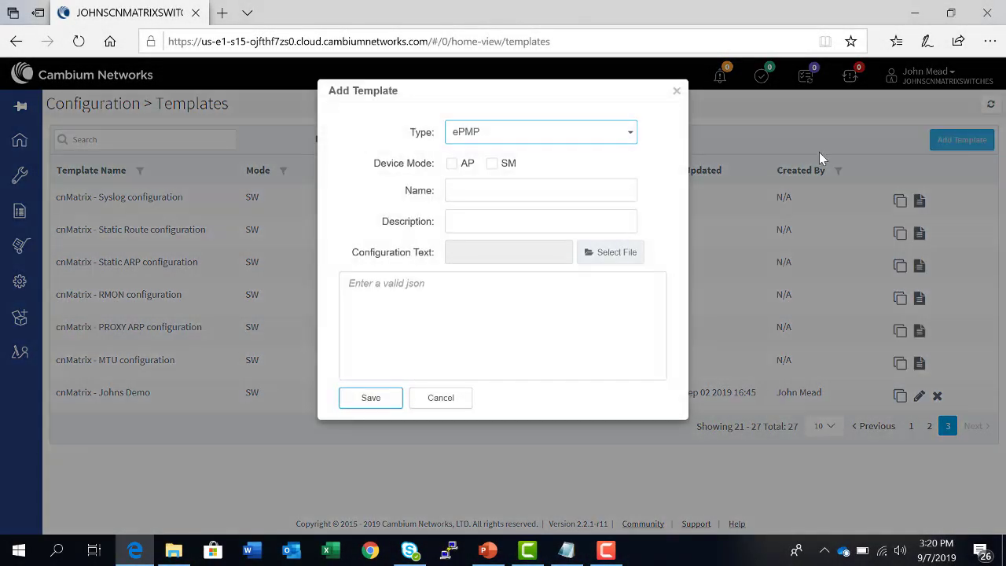
pyautogui.click(612, 133)
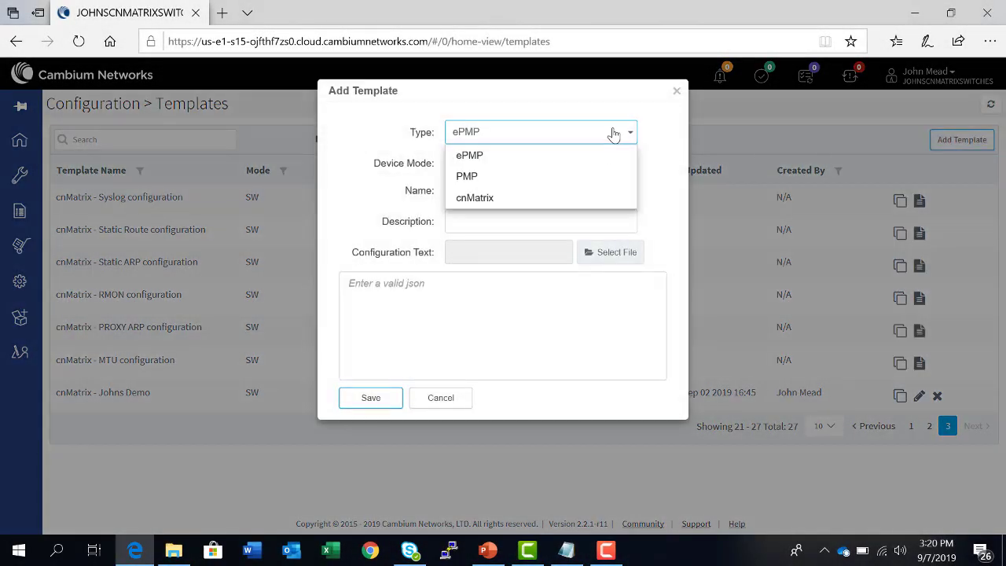
pyautogui.click(556, 201)
pyautogui.click(531, 163)
pyautogui.write('quick demo')
pyautogui.press('Tab')
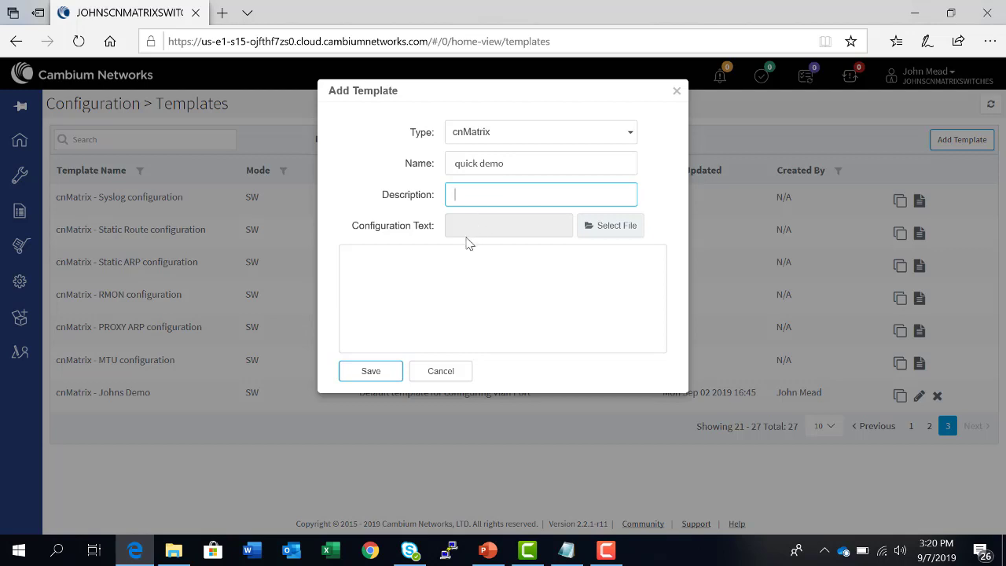
pyautogui.click(459, 250)
pyautogui.hotkey('ctrl', 'v')
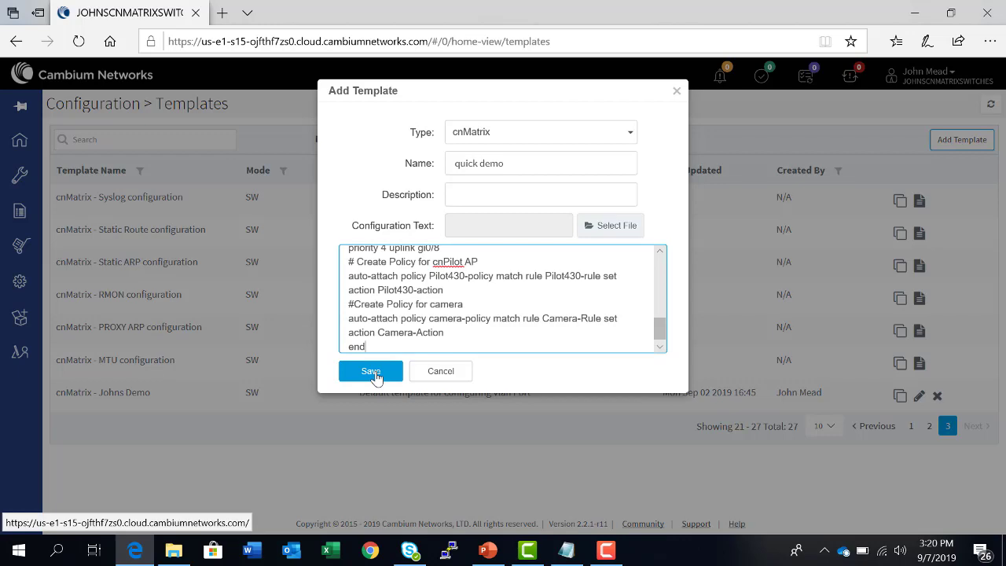
pyautogui.click(371, 372)
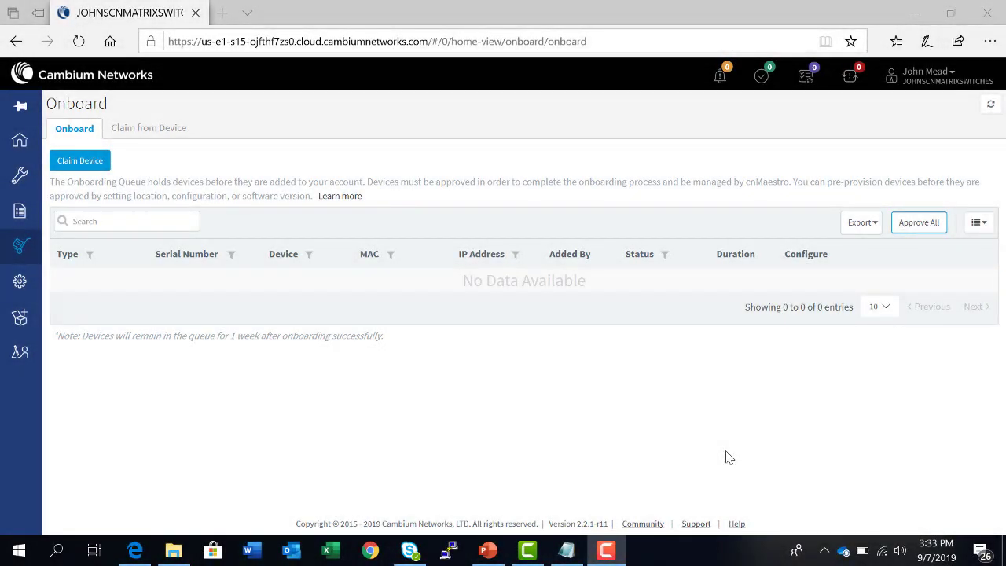
pyautogui.click(76, 167)
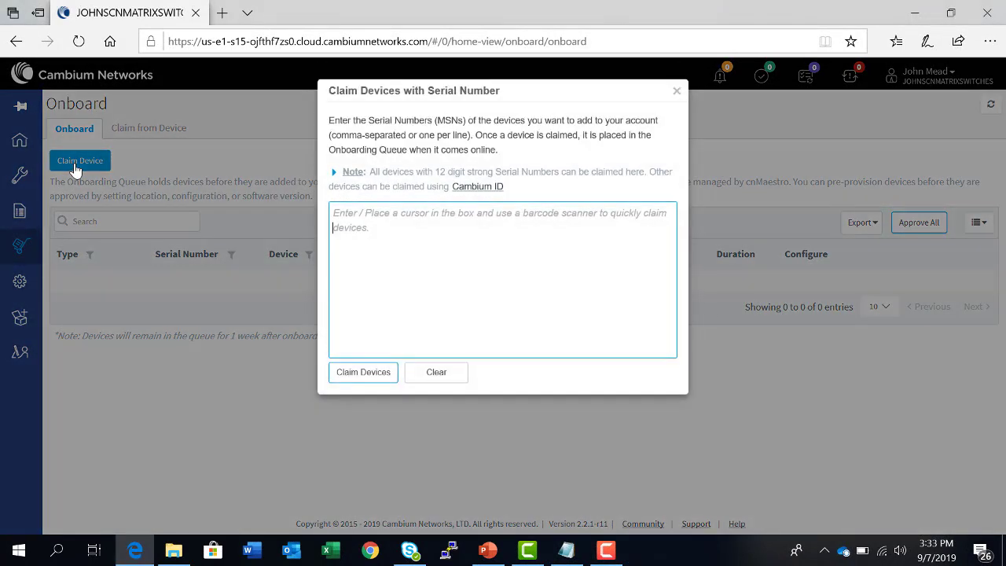
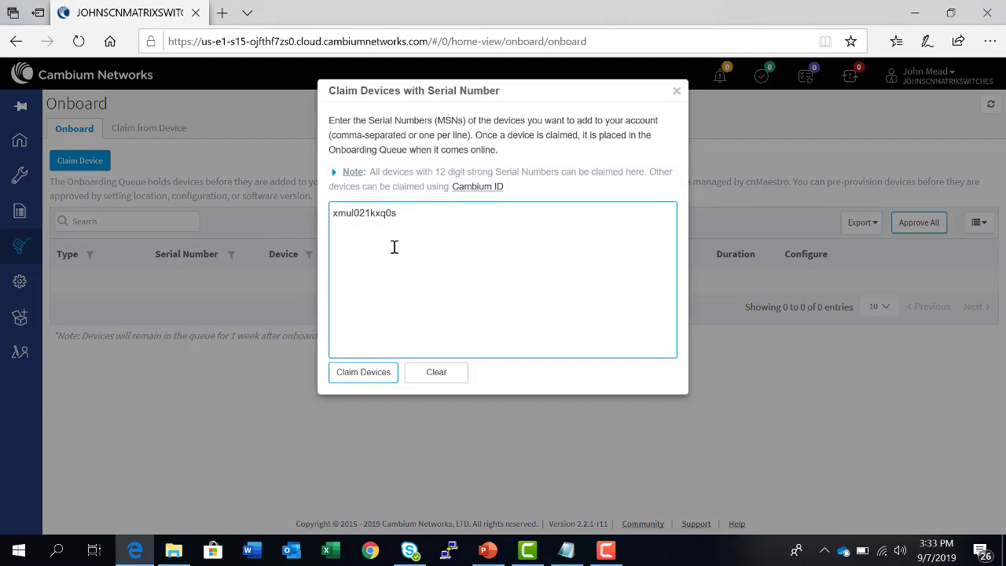
pyautogui.click(361, 375)
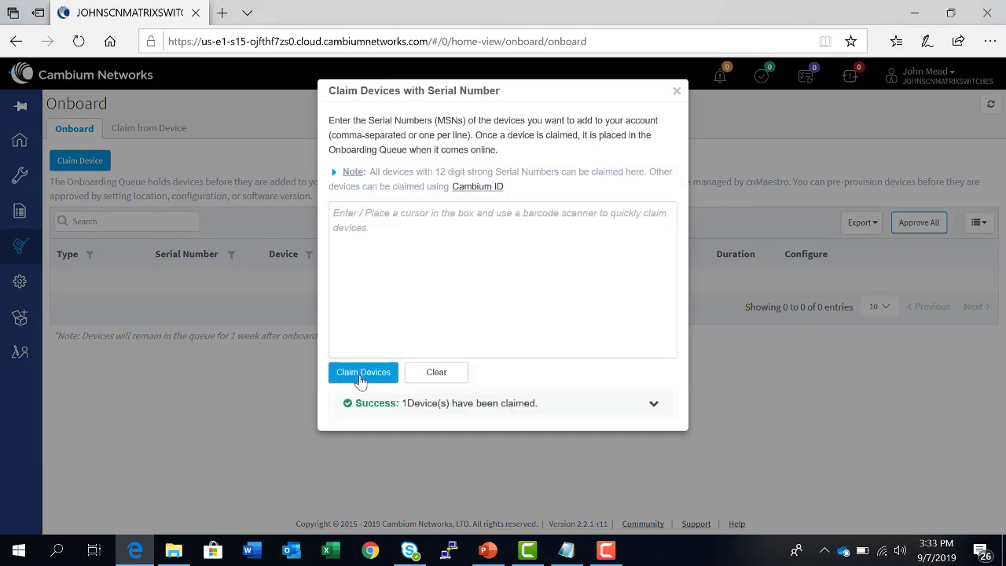
# - Assign the 'quick demo' template to the claimed cnMatrix switch, save, and approve it
pyautogui.click(678, 92)
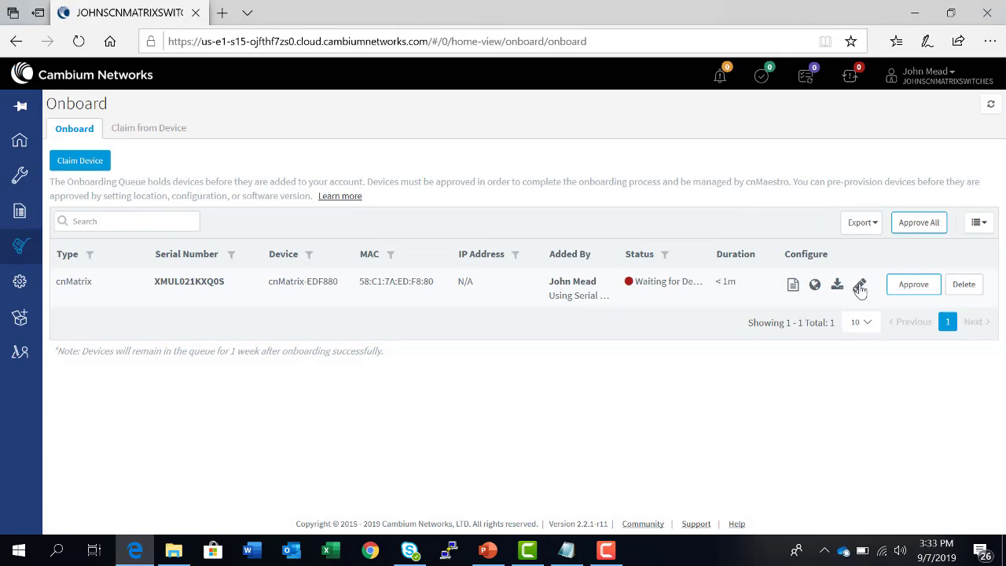
pyautogui.click(860, 286)
pyautogui.click(541, 191)
pyautogui.click(507, 517)
pyautogui.click(390, 376)
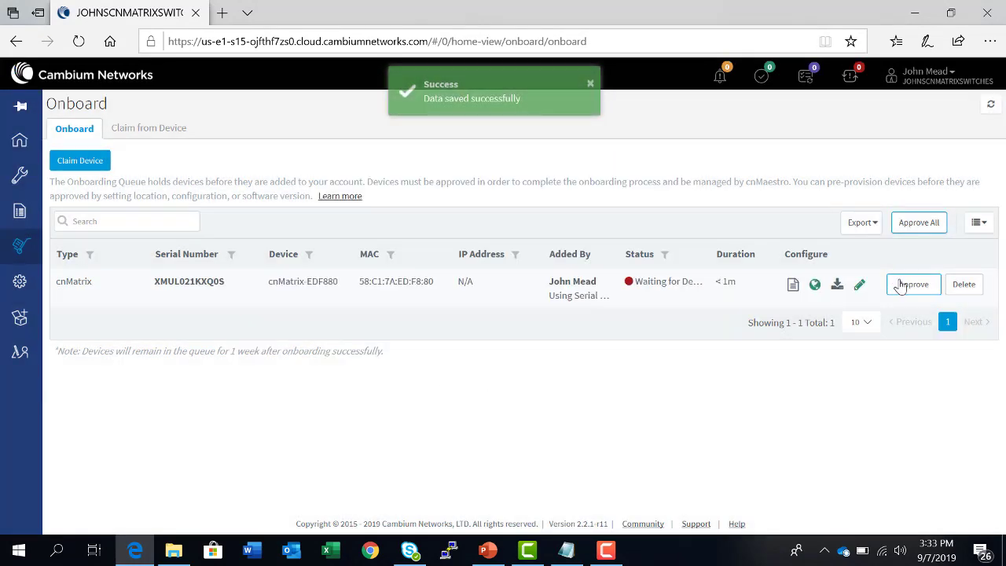
pyautogui.click(902, 286)
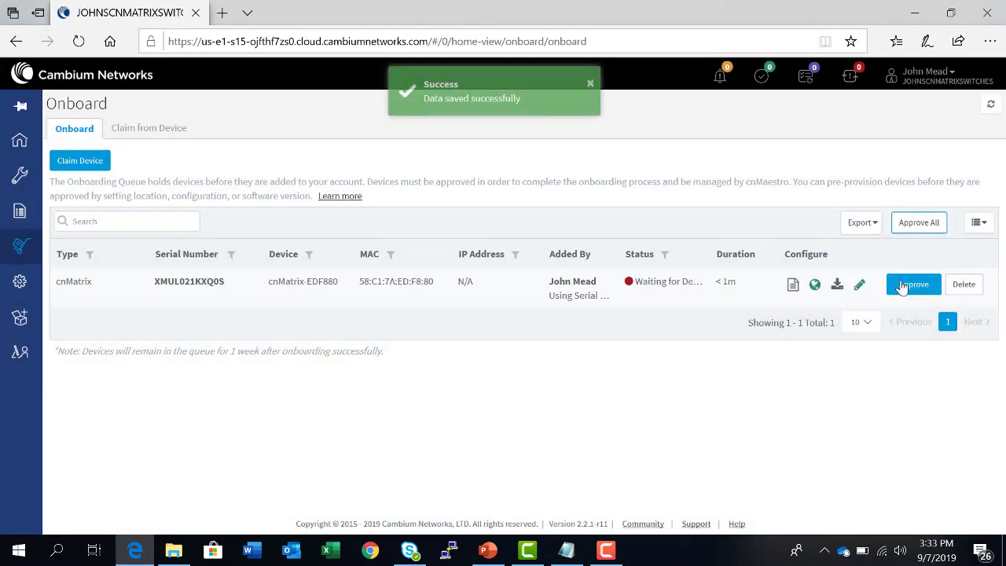